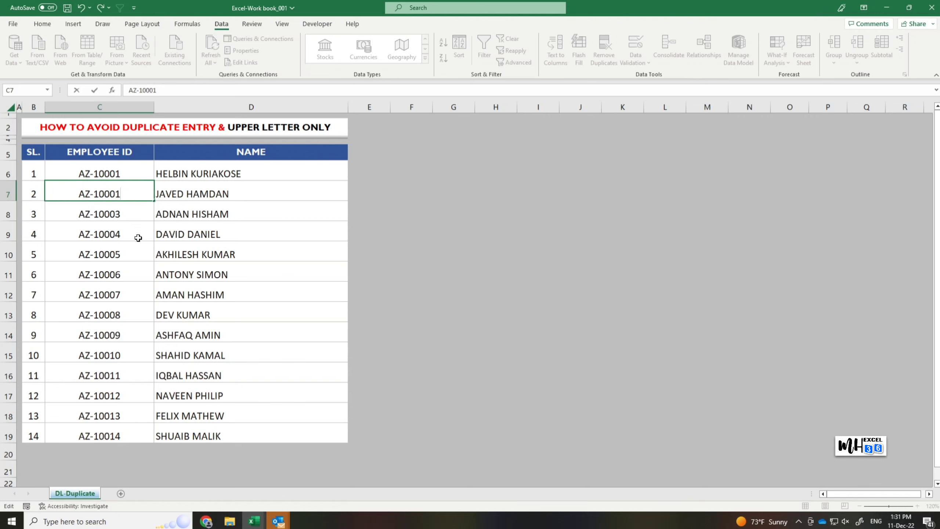
- Try to enter the first employee's ID again in cell C7 and dismiss the alert
{"action": "key", "text": "Return"}
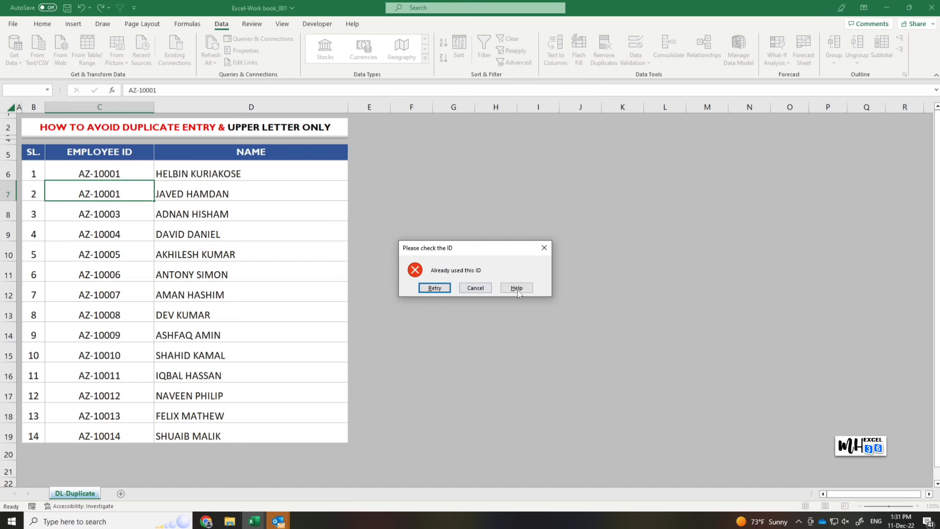
{"action": "left_click", "coordinate": [544, 249]}
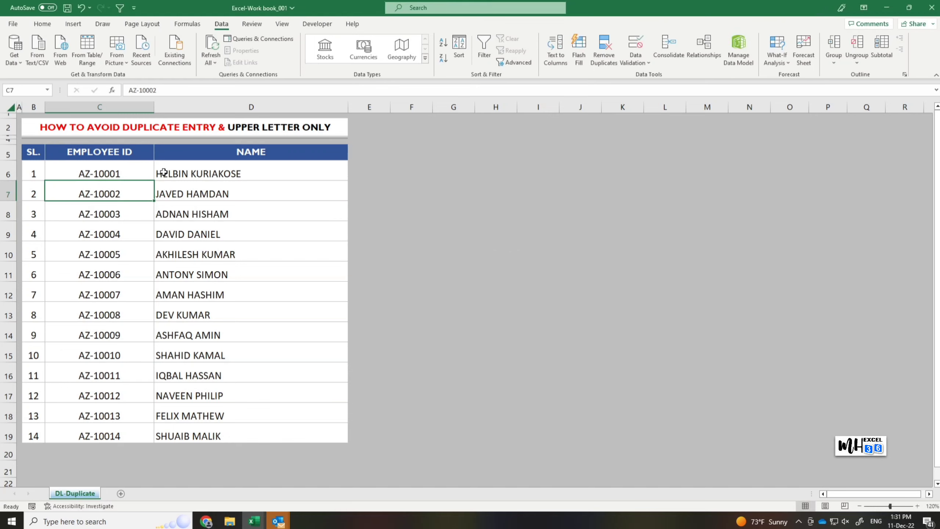
- Try to replace the name in cell D6 with a first name in lowercase letters and dismiss the alert
{"action": "left_click", "coordinate": [271, 171]}
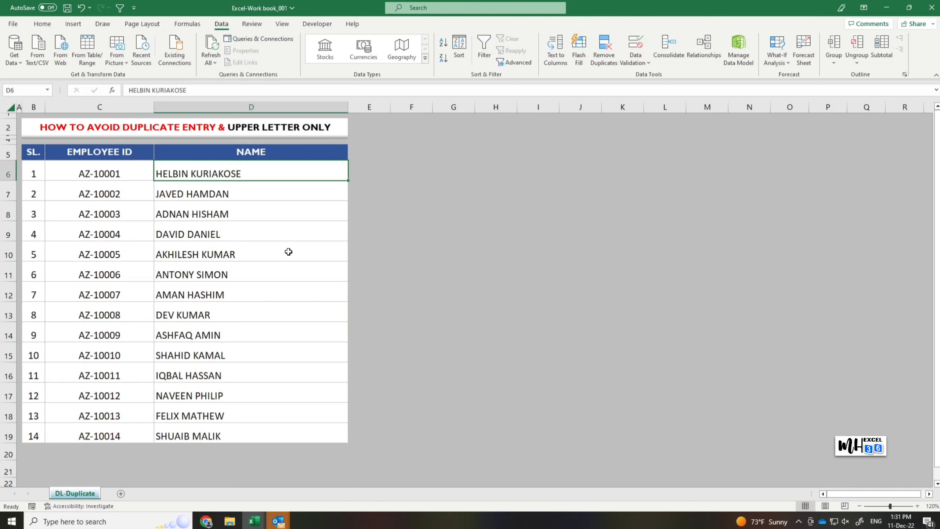
{"action": "type", "text": "helbin"}
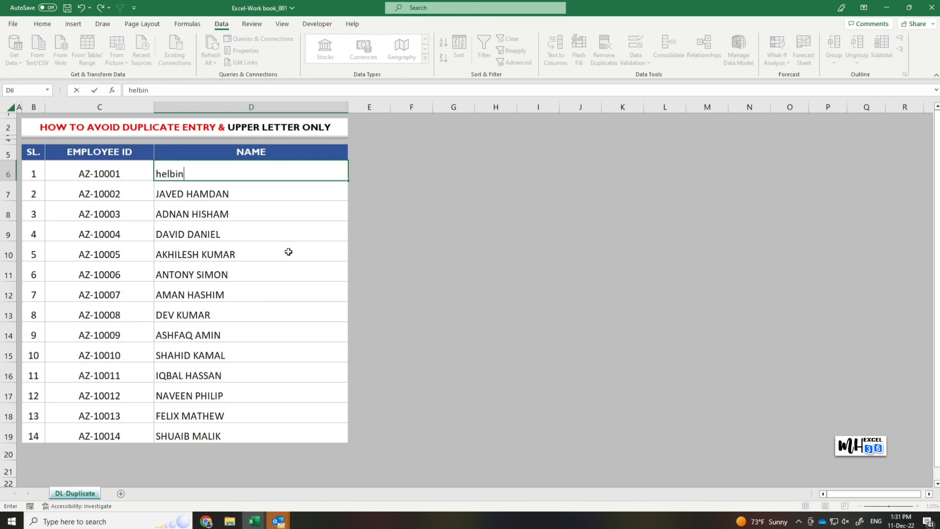
{"action": "key", "text": "Return"}
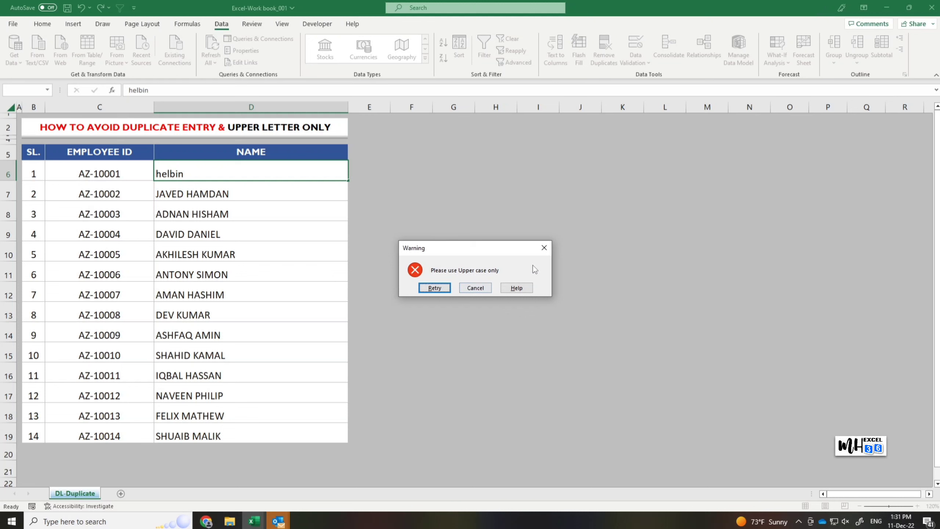
{"action": "left_click", "coordinate": [543, 248]}
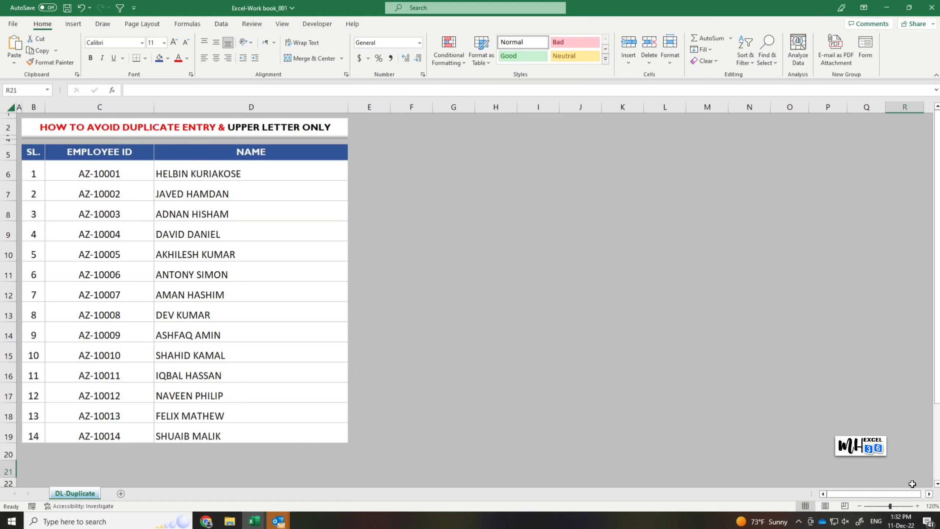
- Start a data validation rule for the employee IDs in C6:C19 with the Custom criterion
{"action": "left_click", "coordinate": [926, 481]}
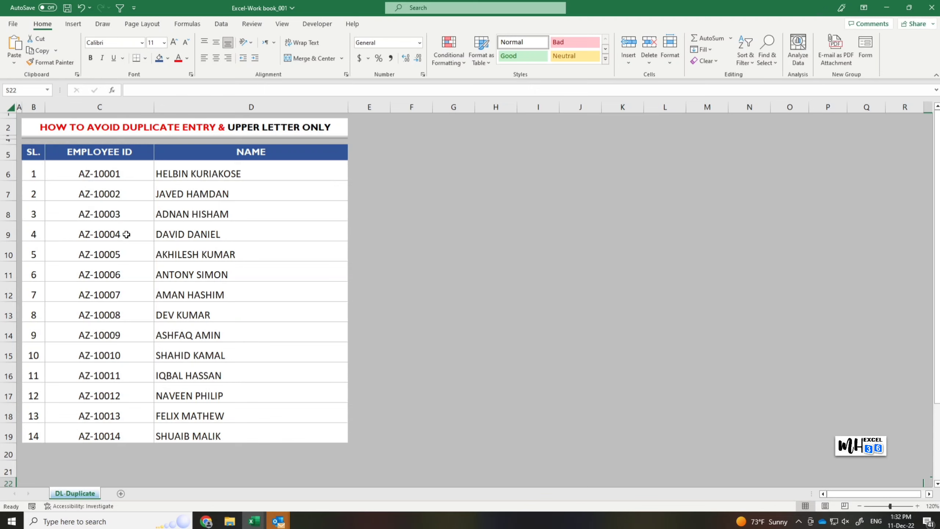
{"action": "left_click_drag", "start_coordinate": [139, 174], "coordinate": [140, 436]}
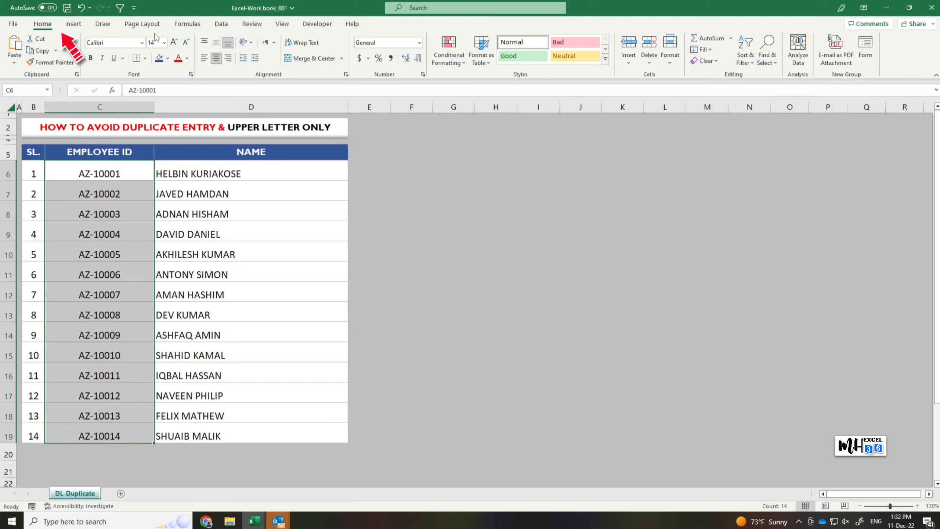
{"action": "left_click", "coordinate": [228, 26]}
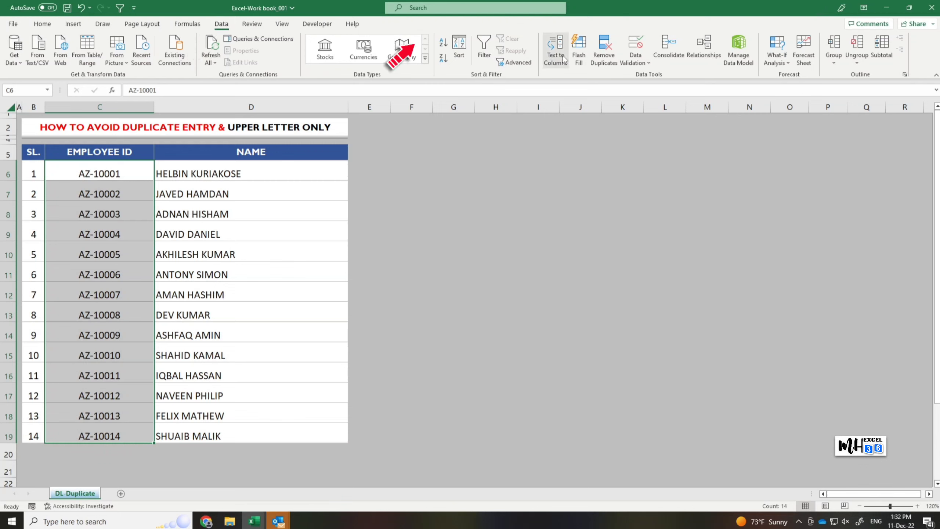
{"action": "left_click", "coordinate": [648, 64]}
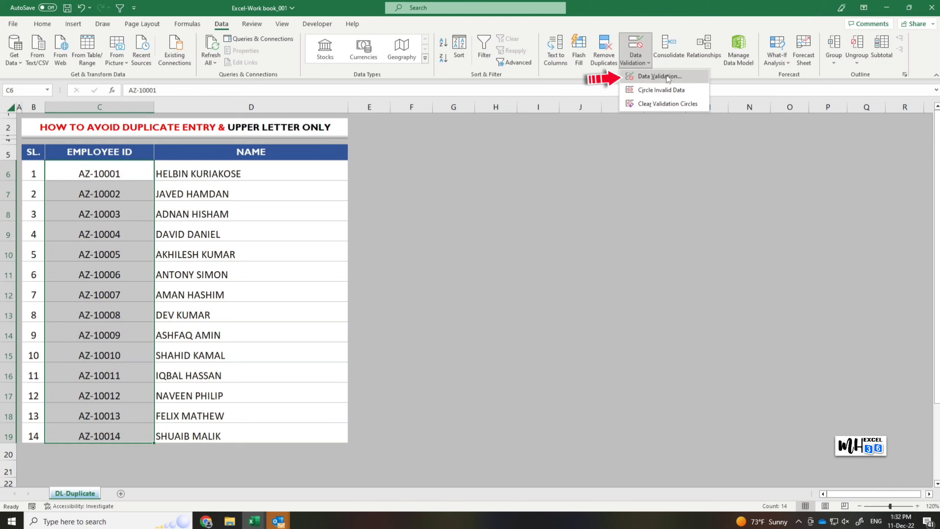
{"action": "left_click", "coordinate": [660, 76]}
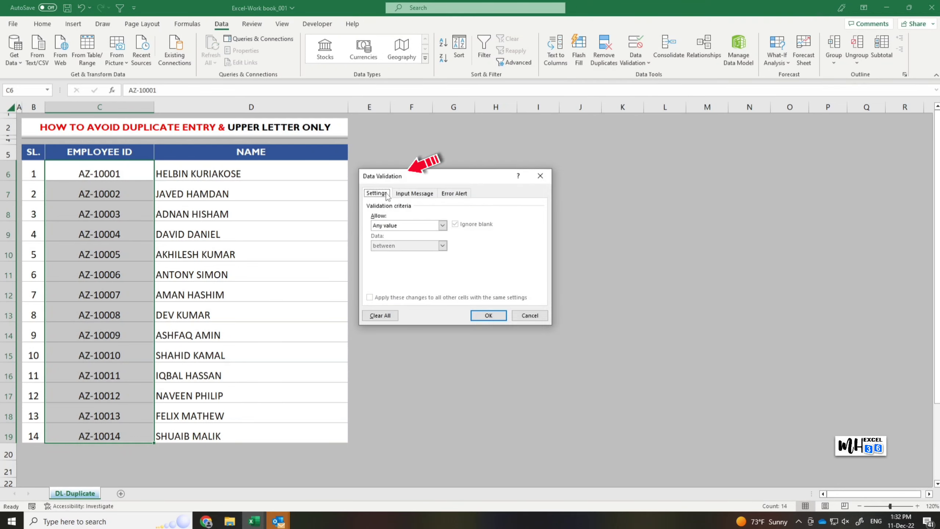
{"action": "left_click", "coordinate": [443, 227]}
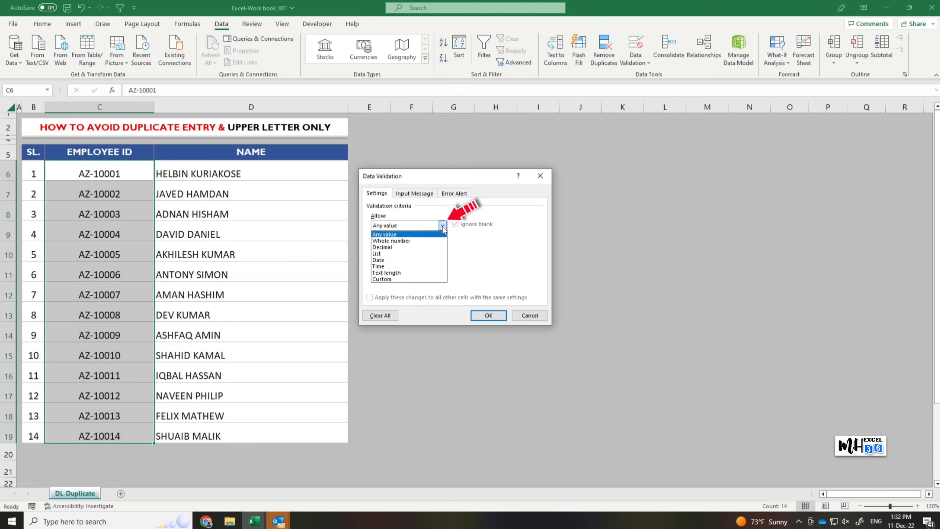
{"action": "left_click", "coordinate": [391, 280]}
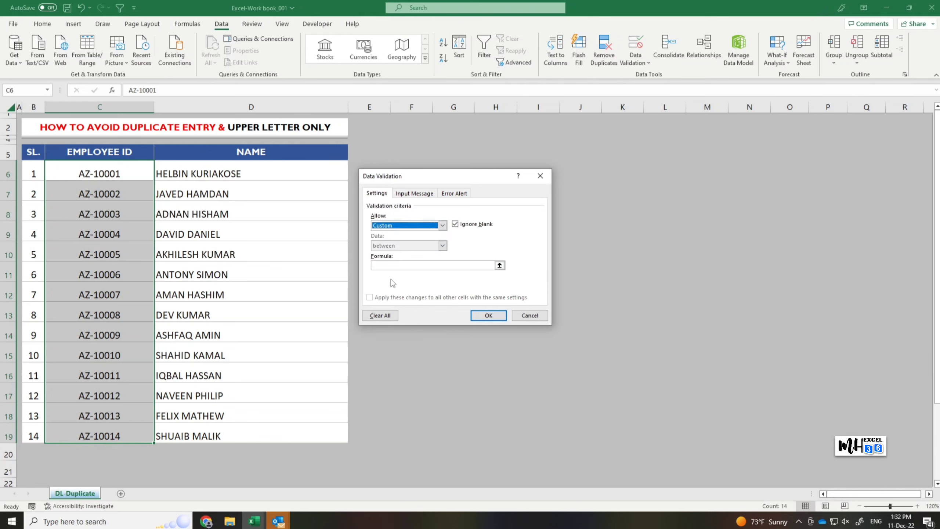
- Set the employee ID rule's validation formula to =countif($C$6:$C$19,C6)=1
{"action": "left_click", "coordinate": [421, 266]}
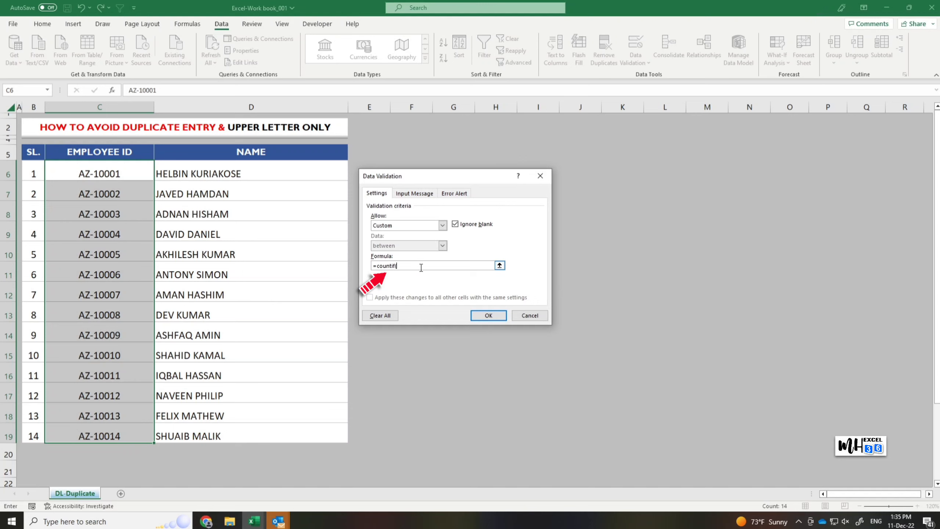
{"action": "type", "text": "=countif("}
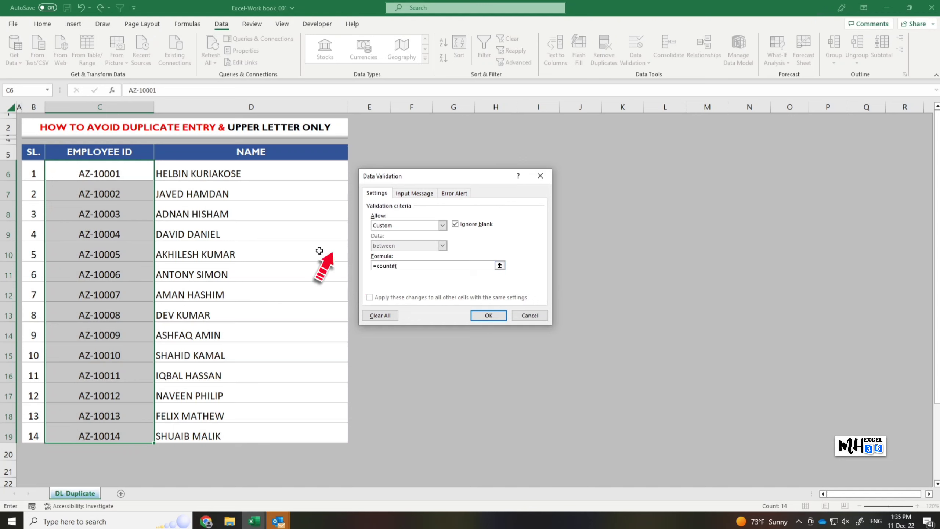
{"action": "left_click_drag", "start_coordinate": [132, 171], "coordinate": [123, 436]}
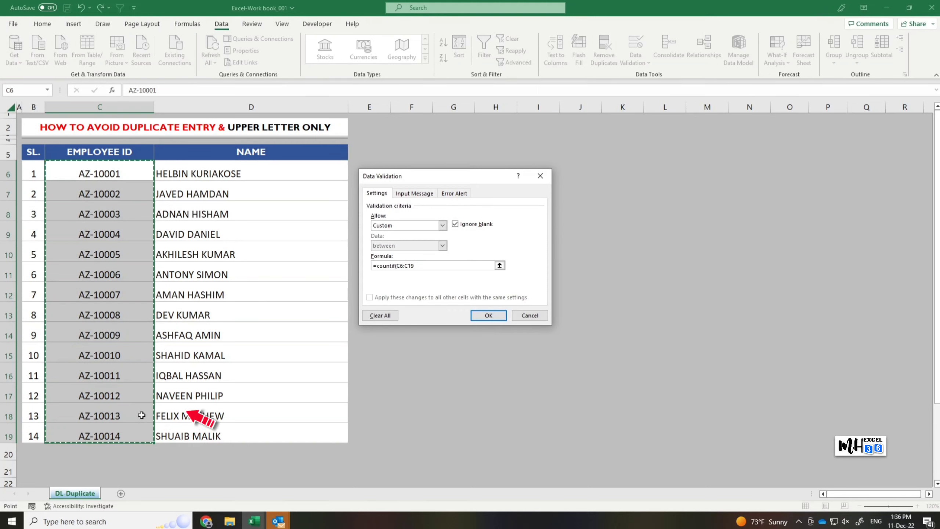
{"action": "key", "text": "F4"}
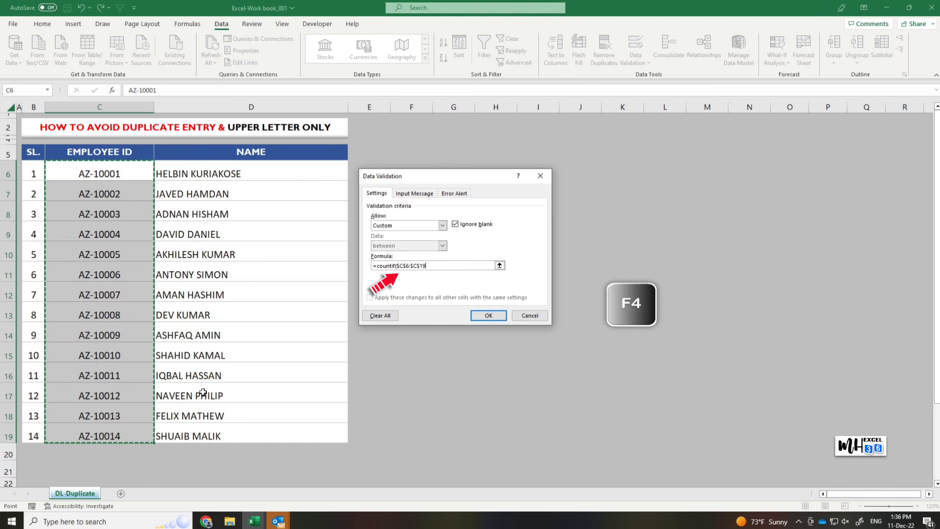
{"action": "type", "text": ","}
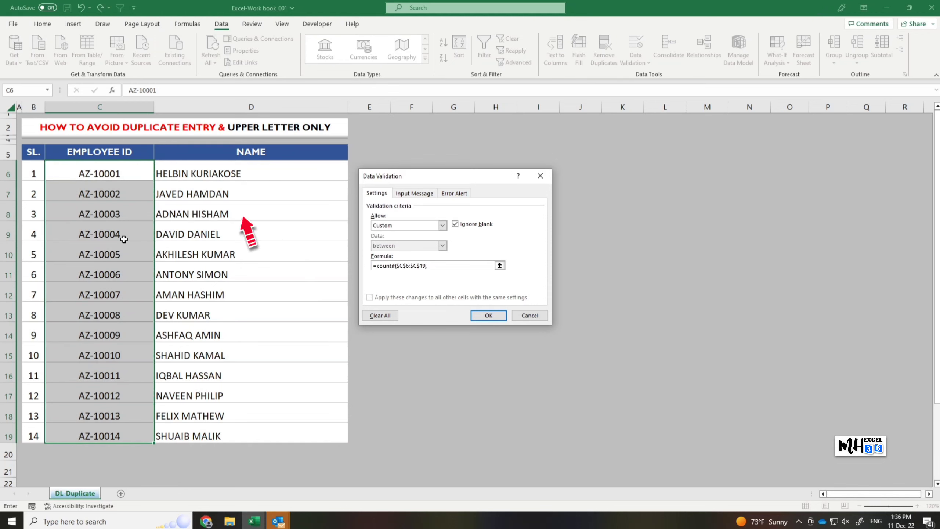
{"action": "left_click", "coordinate": [118, 174]}
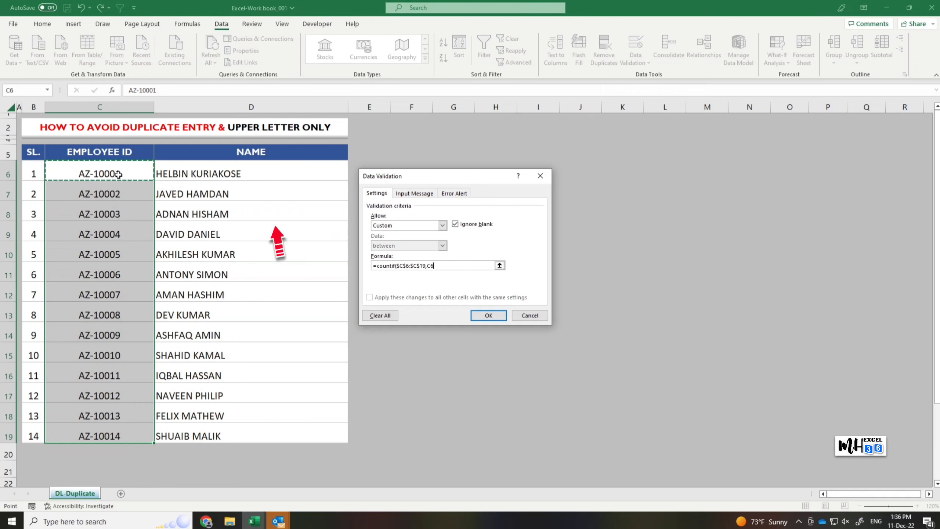
{"action": "type", "text": ")=1"}
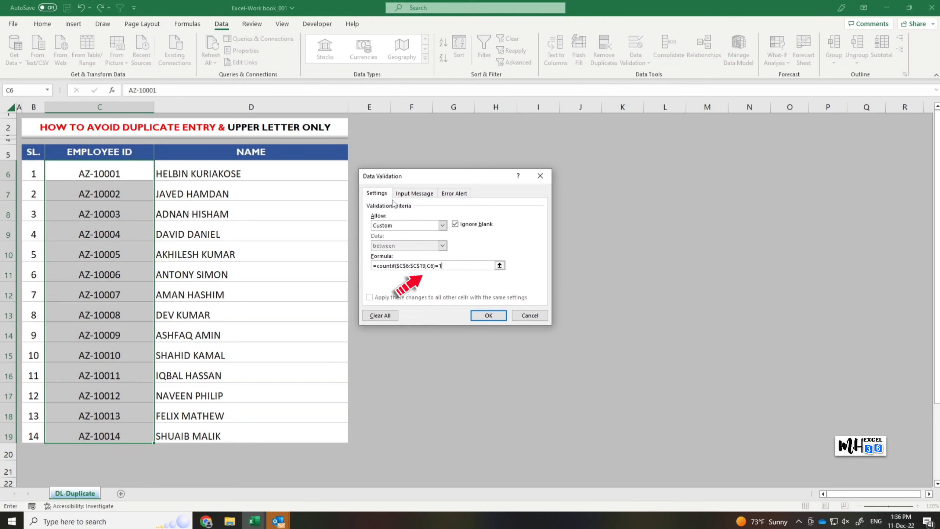
- Give the rule's error alert the title "Please check the ID" and the message "Already used this ID", and apply the validation
{"action": "left_click", "coordinate": [450, 193]}
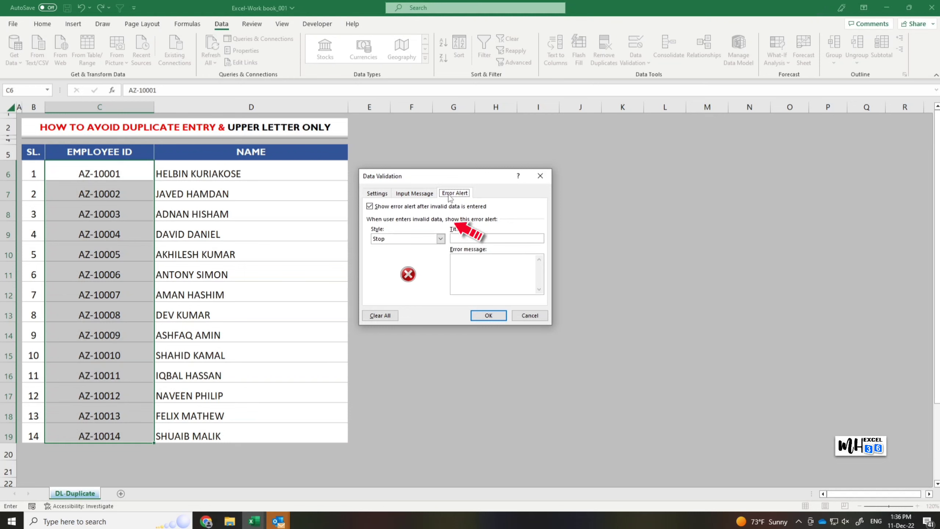
{"action": "left_click", "coordinate": [468, 239]}
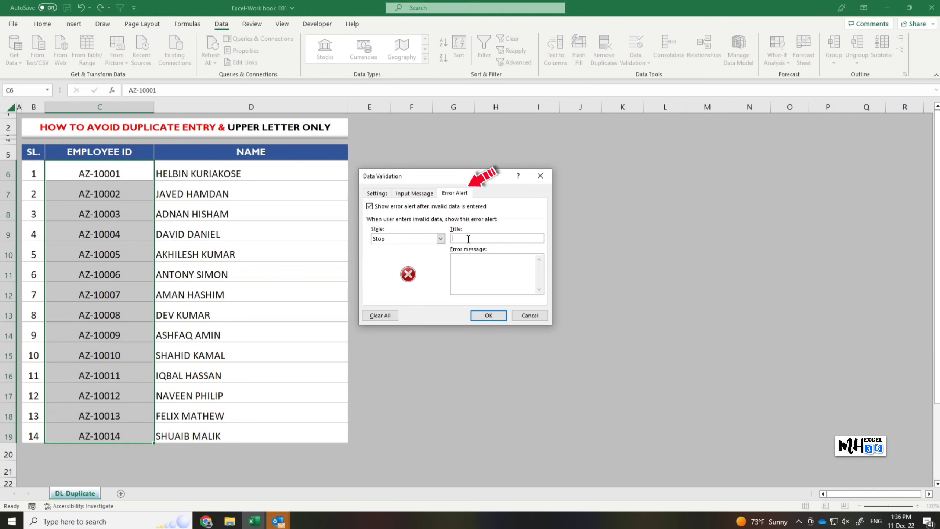
{"action": "type", "text": "Plea"}
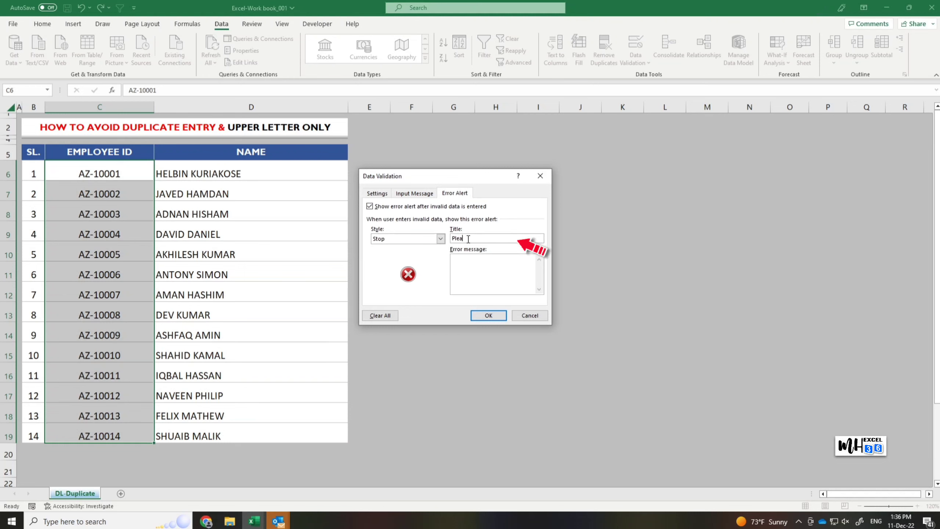
{"action": "type", "text": "se check the ID"}
{"action": "left_click", "coordinate": [514, 288]}
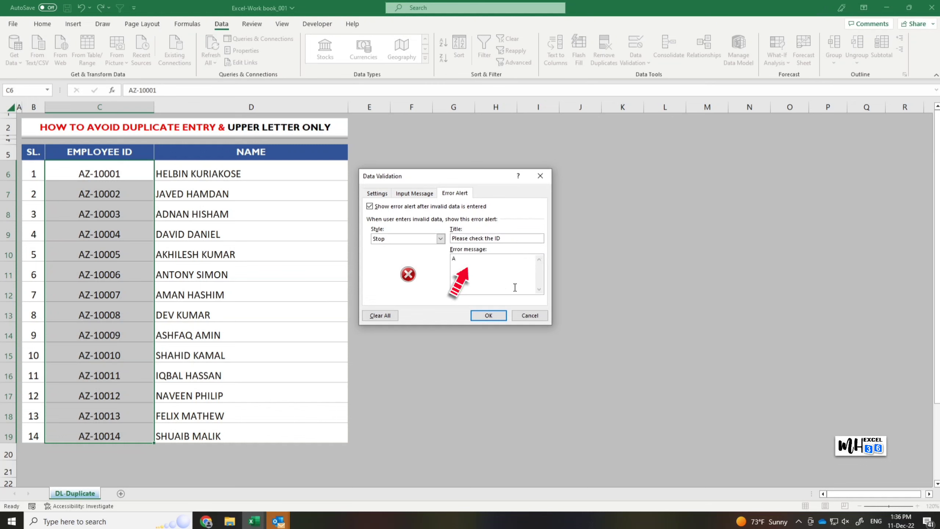
{"action": "type", "text": "Already used"}
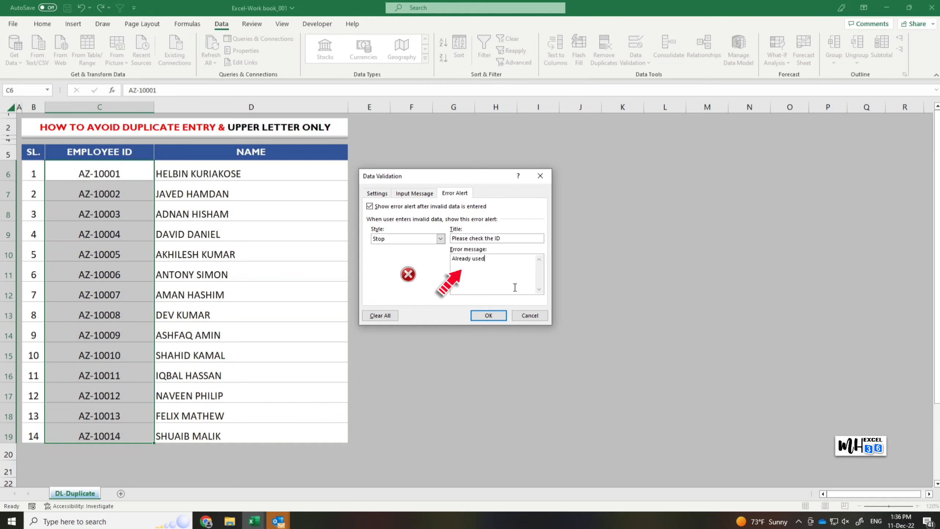
{"action": "type", "text": " this num"}
{"action": "key", "text": "BackSpace"}
{"action": "key", "text": "BackSpace"}
{"action": "key", "text": "BackSpace"}
{"action": "type", "text": "ID"}
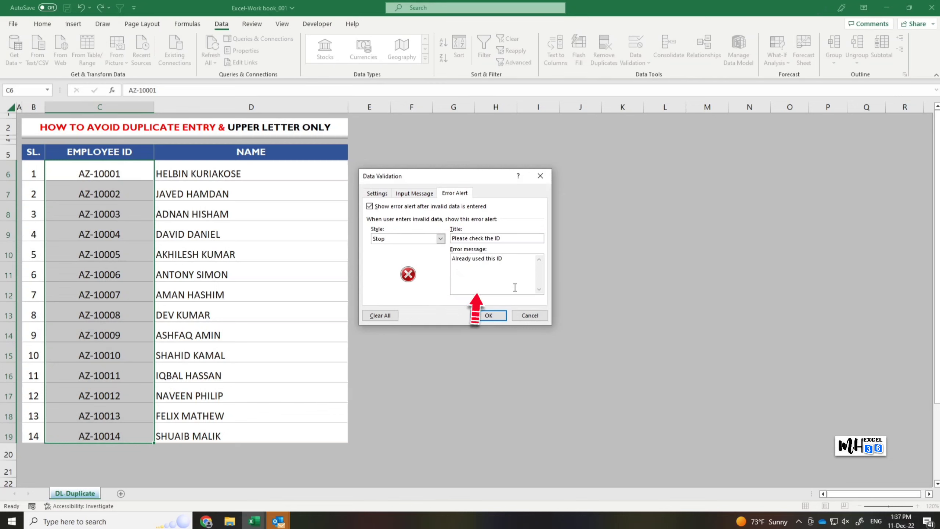
{"action": "left_click", "coordinate": [489, 315]}
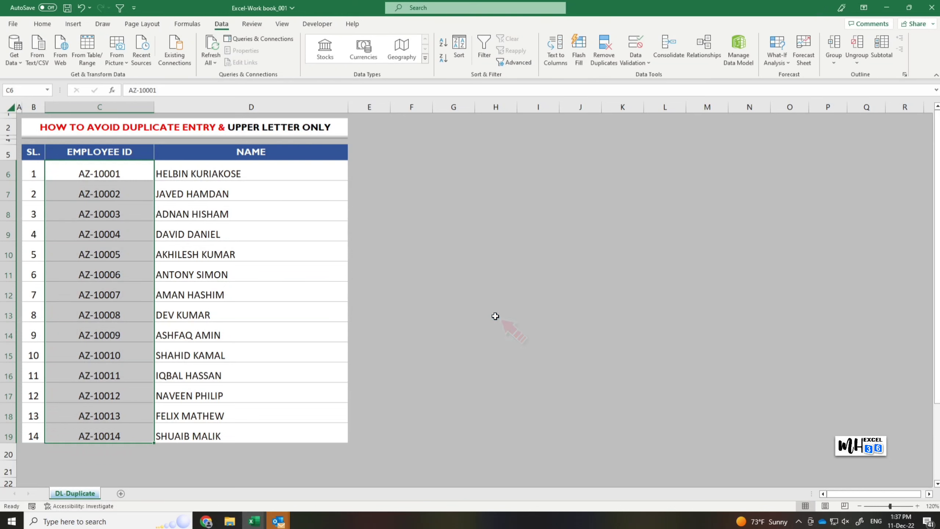
- Start a data validation rule for the names in D6:D19 with the Custom criterion
{"action": "left_click", "coordinate": [865, 312]}
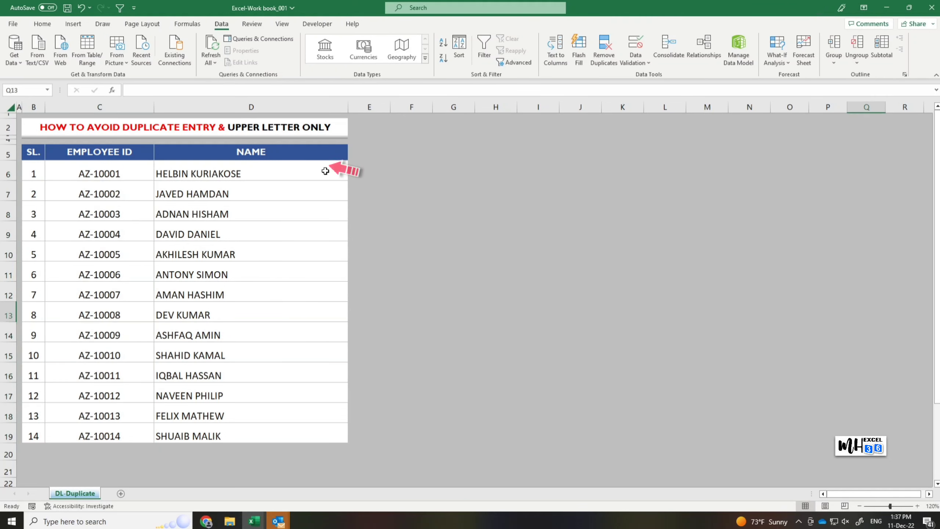
{"action": "left_click_drag", "start_coordinate": [324, 173], "coordinate": [300, 432]}
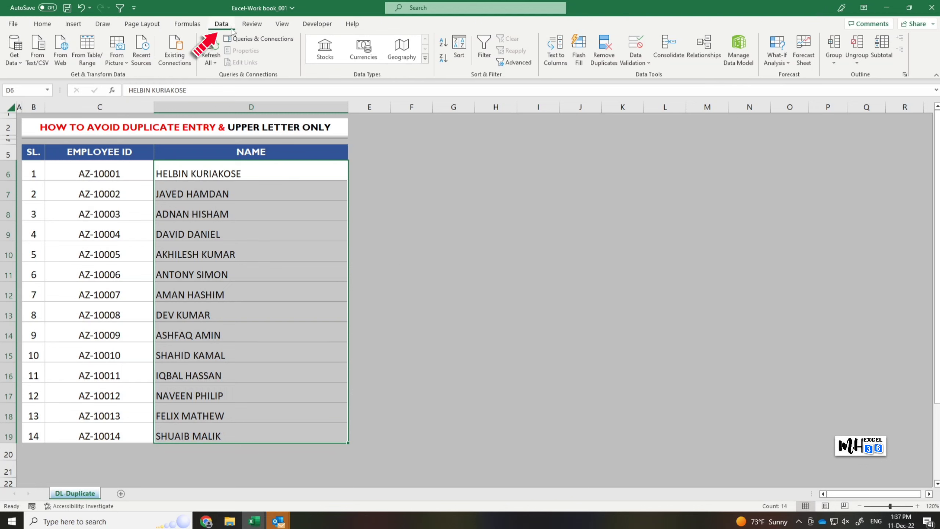
{"action": "left_click", "coordinate": [647, 64]}
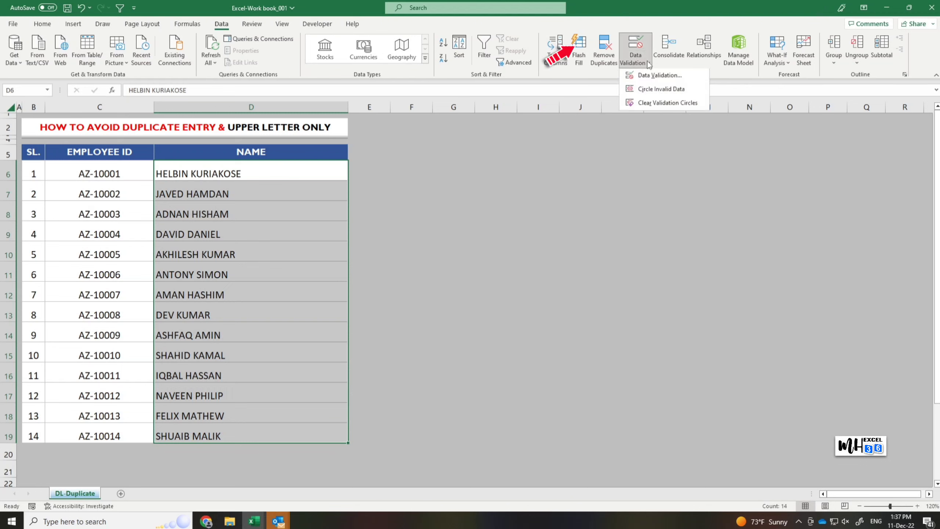
{"action": "left_click", "coordinate": [654, 75]}
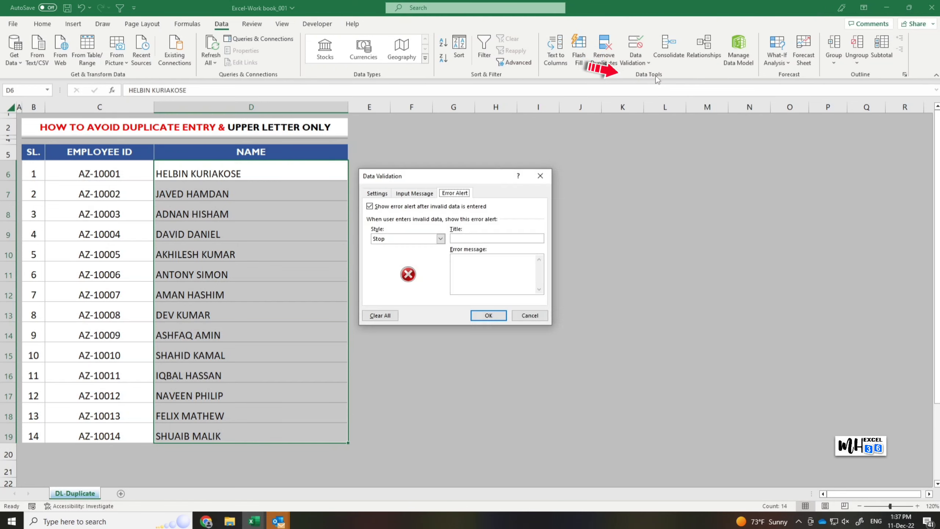
{"action": "left_click", "coordinate": [378, 195]}
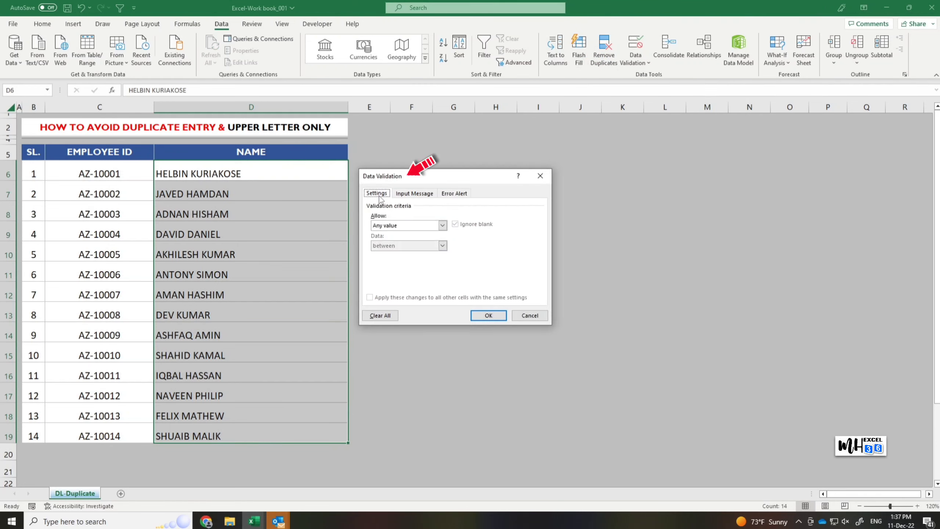
{"action": "left_click", "coordinate": [442, 225]}
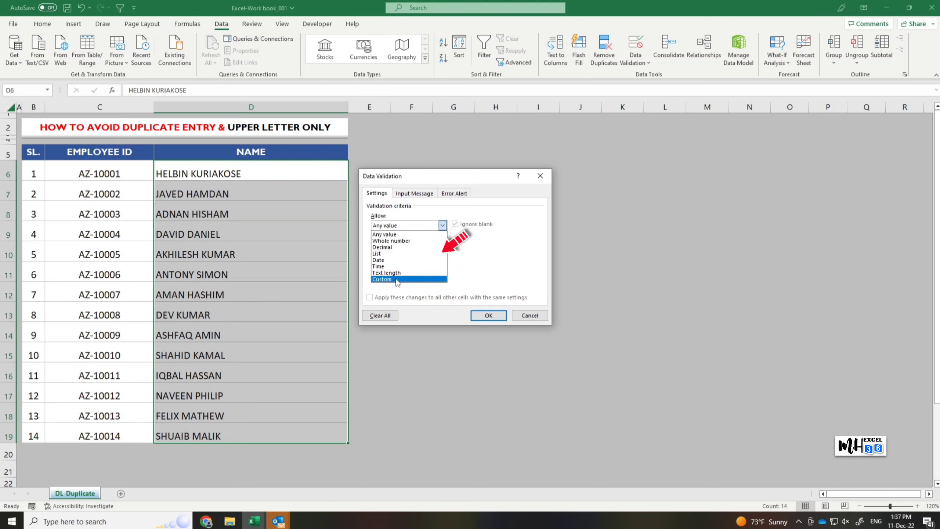
{"action": "left_click", "coordinate": [426, 279]}
- Set the name rule's validation formula to =EXACT(D6,UPPER(D6))
{"action": "left_click", "coordinate": [405, 266]}
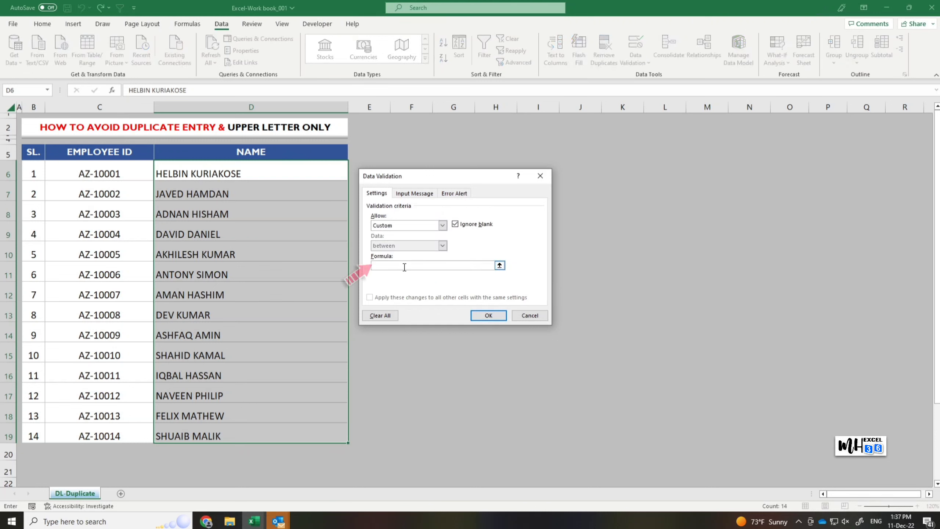
{"action": "type", "text": "=EXACT("}
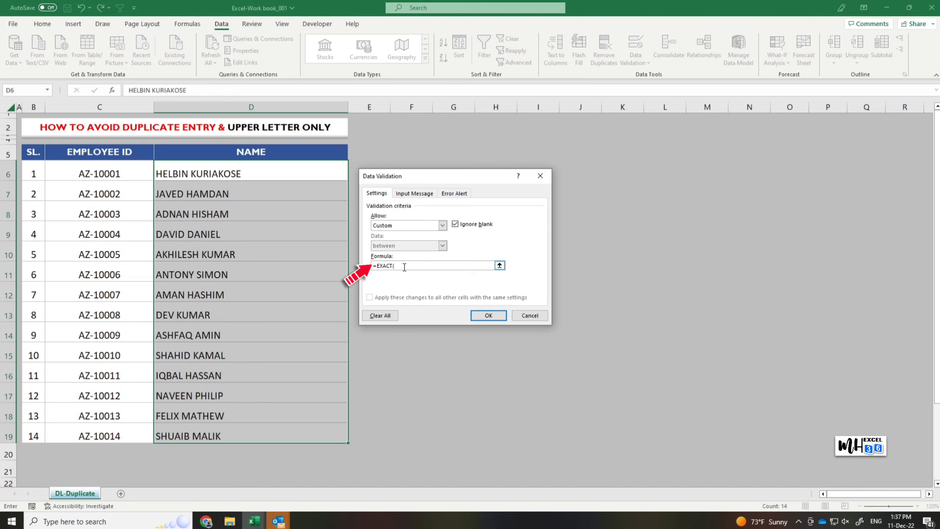
{"action": "type", "text": "D6,"}
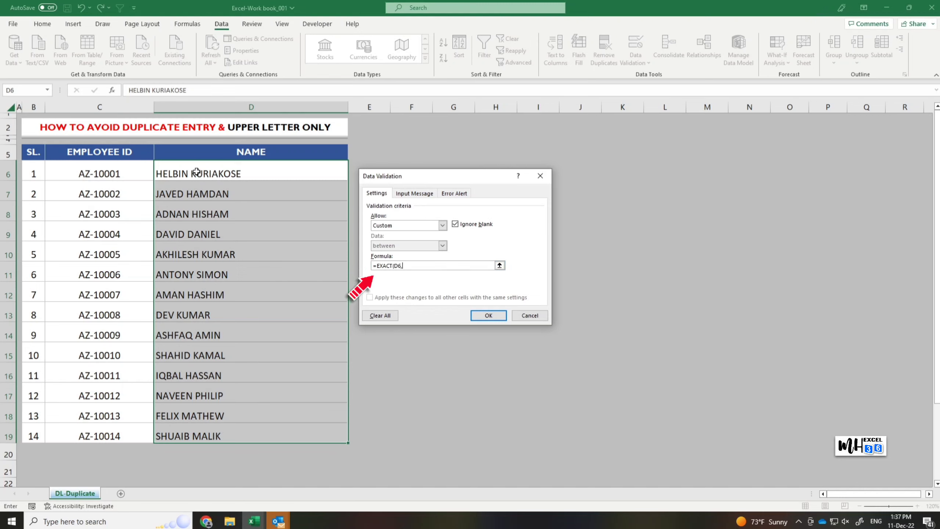
{"action": "type", "text": "UPPER("}
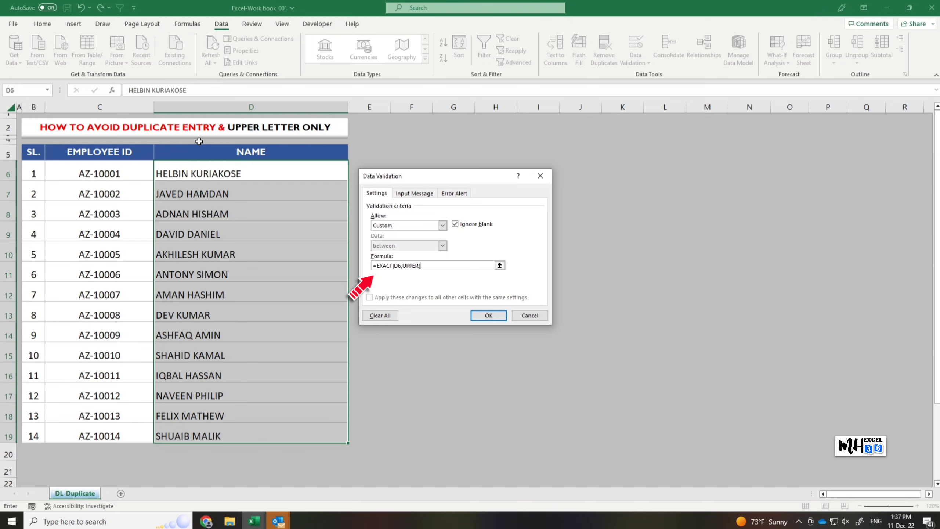
{"action": "left_click", "coordinate": [210, 172]}
{"action": "type", "text": ")"}
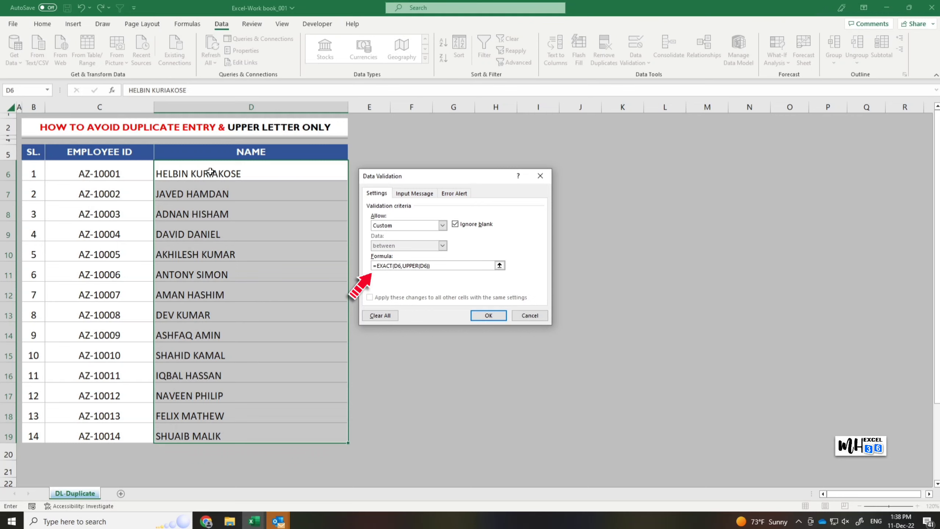
- Give the name rule's error alert the title "Warning" and the message "Please use Upper case only", and apply the validation
{"action": "left_click", "coordinate": [455, 194]}
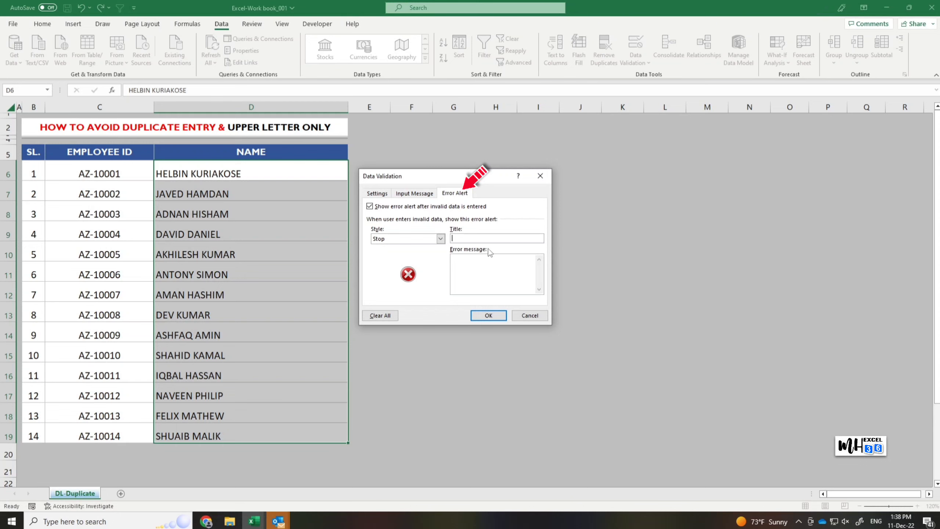
{"action": "type", "text": "Warning"}
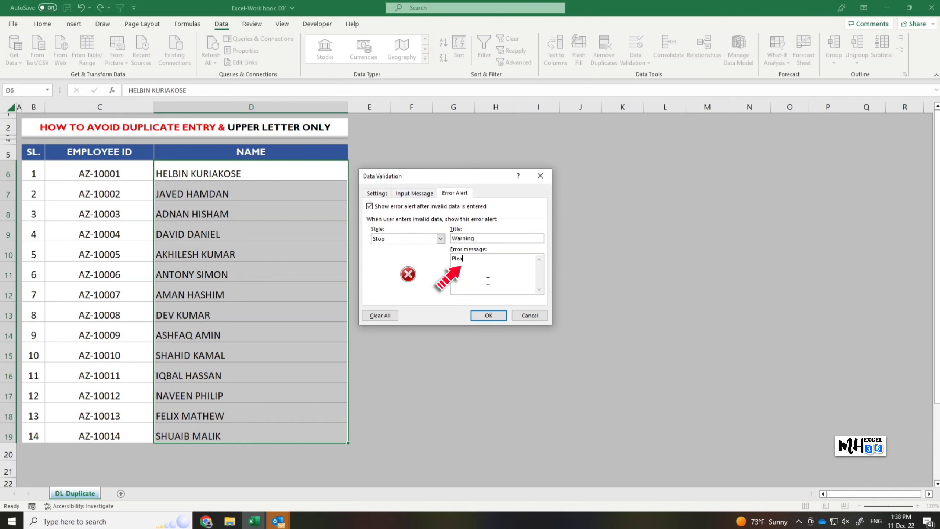
{"action": "type", "text": "pper case only"}
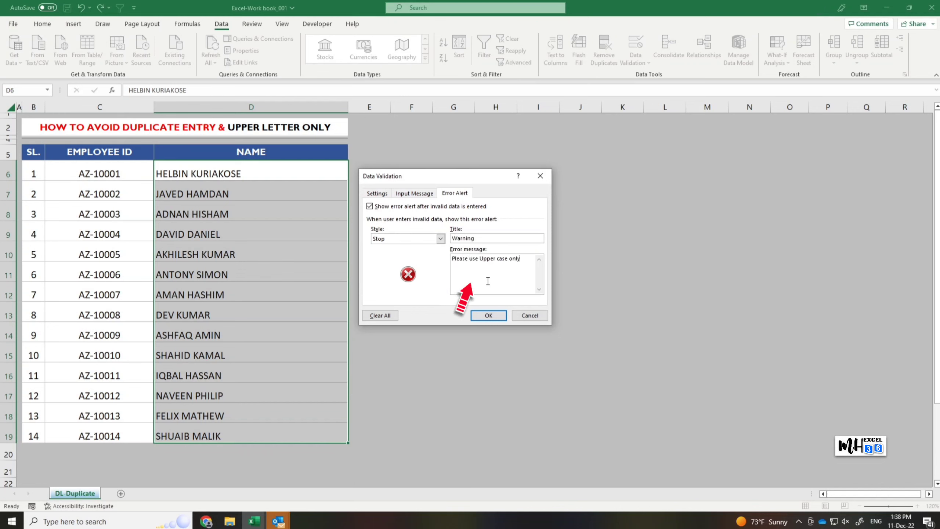
{"action": "left_click", "coordinate": [488, 315]}
{"action": "left_click", "coordinate": [904, 273]}
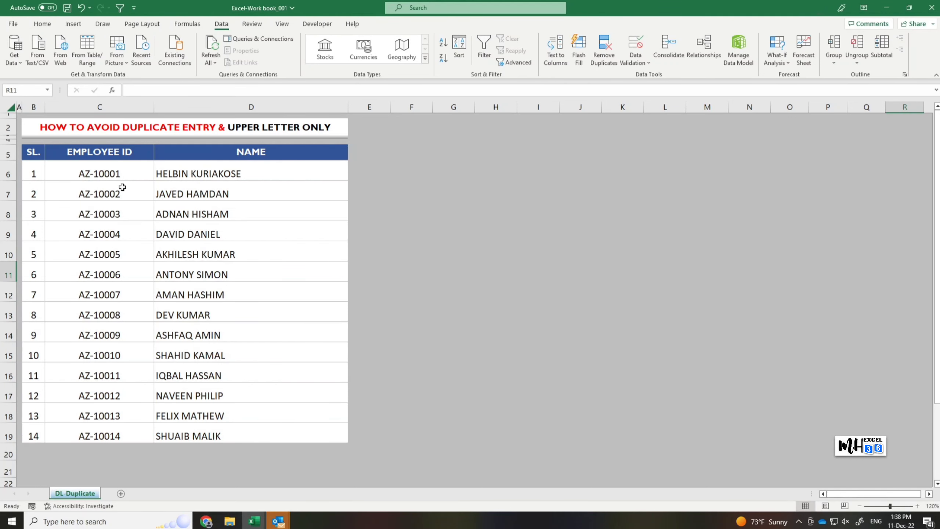
- Test the duplicate rule by trying to change the employee ID in C6 to the one in C7, then dismiss the alert
{"action": "double_click", "coordinate": [122, 174]}
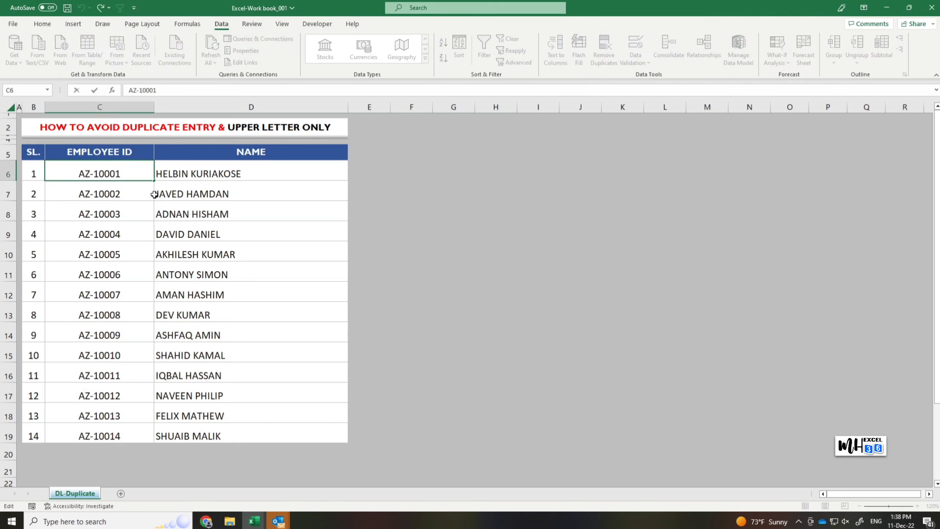
{"action": "key", "text": "BackSpace"}
{"action": "key", "text": "Return"}
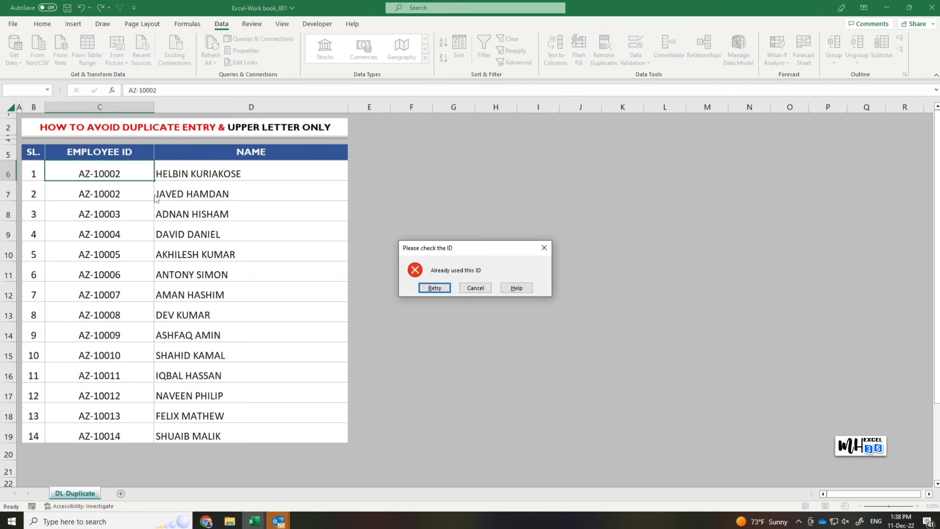
{"action": "left_click", "coordinate": [543, 247]}
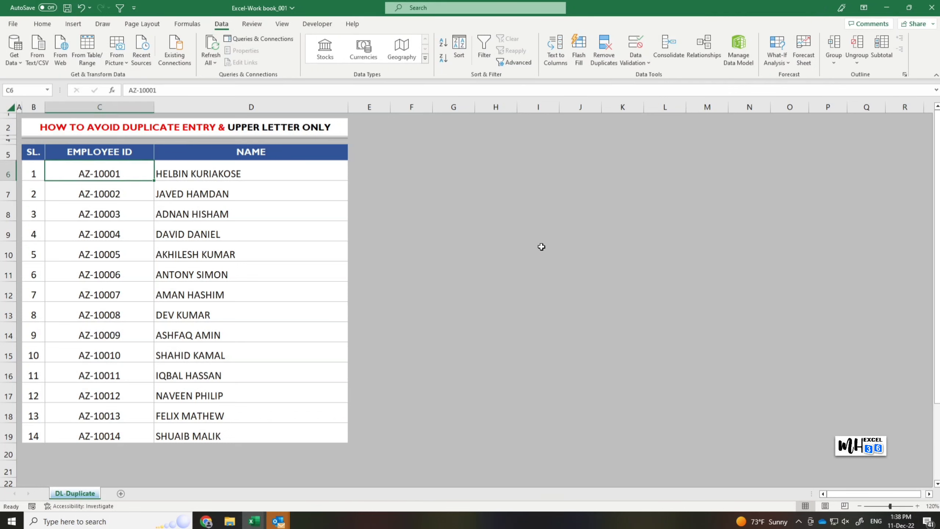
- Try to change the employee ID in C16 to the one already used in C15, and dismiss the alert
{"action": "double_click", "coordinate": [128, 377]}
{"action": "key", "text": "BackSpace"}
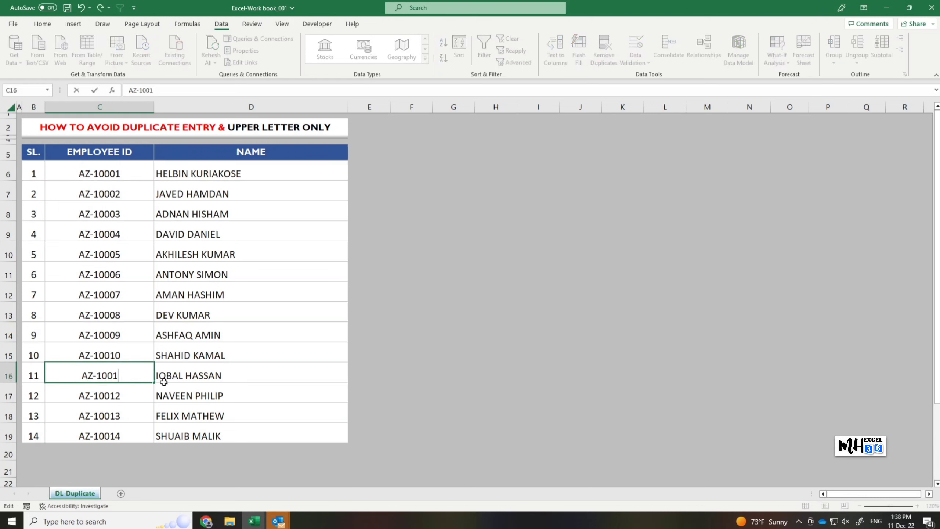
{"action": "type", "text": "0"}
{"action": "key", "text": "Return"}
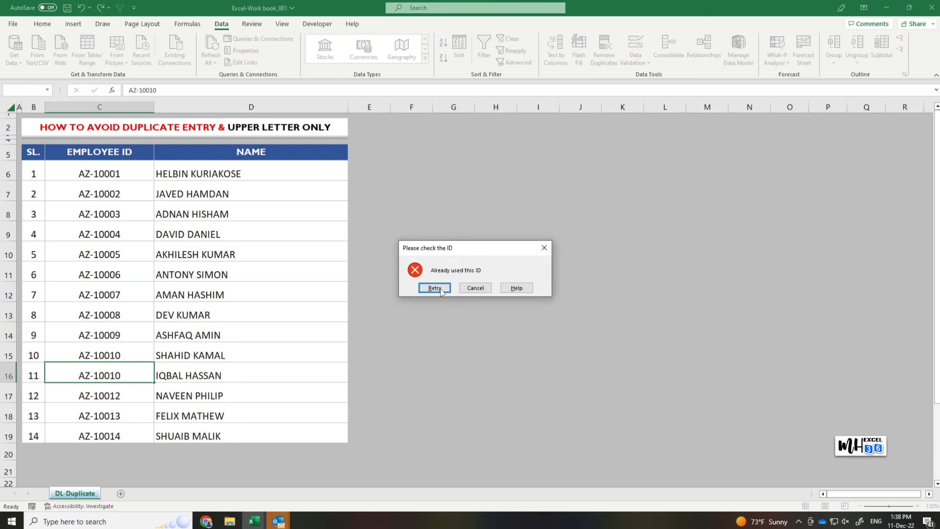
{"action": "left_click", "coordinate": [544, 248]}
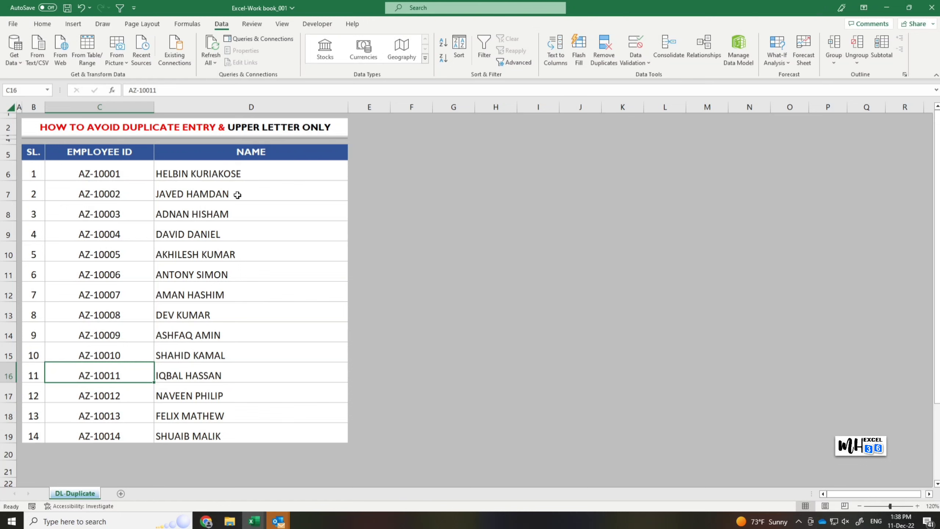
- Test the uppercase rule by trying to enter "aaaaaaaa" as the name in D7, and dismiss the alert
{"action": "left_click", "coordinate": [237, 196]}
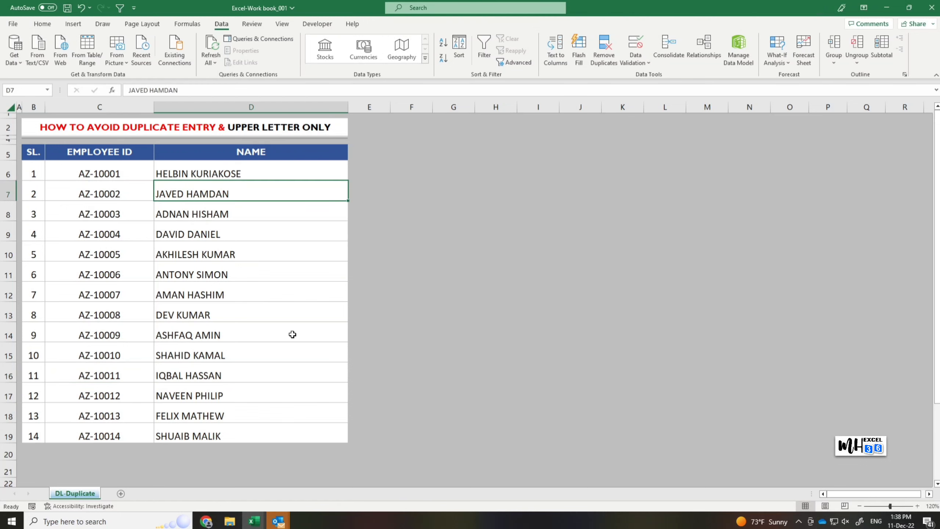
{"action": "type", "text": "aaaaaaaa"}
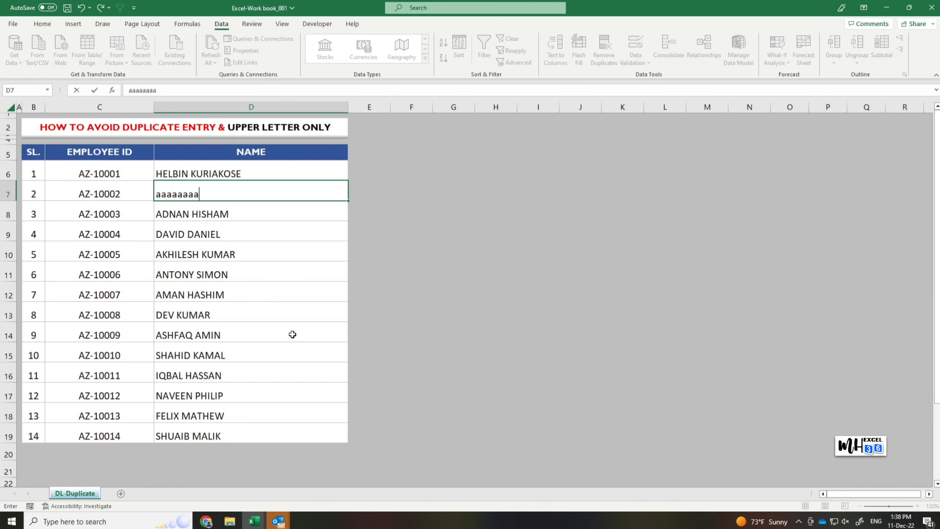
{"action": "key", "text": "Return"}
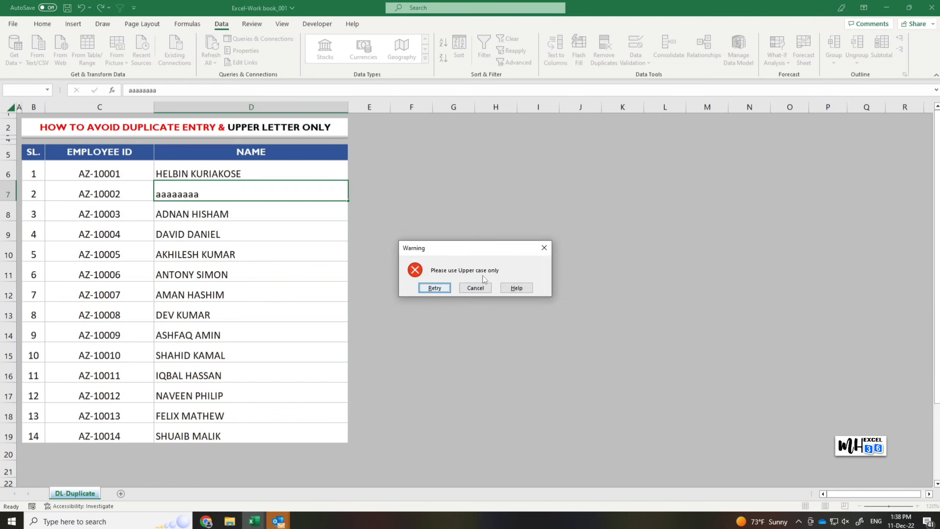
{"action": "left_click", "coordinate": [544, 248]}
- Try to enter the lowercase text "dddddd" as the name in D15, and dismiss the alert
{"action": "left_click", "coordinate": [191, 355]}
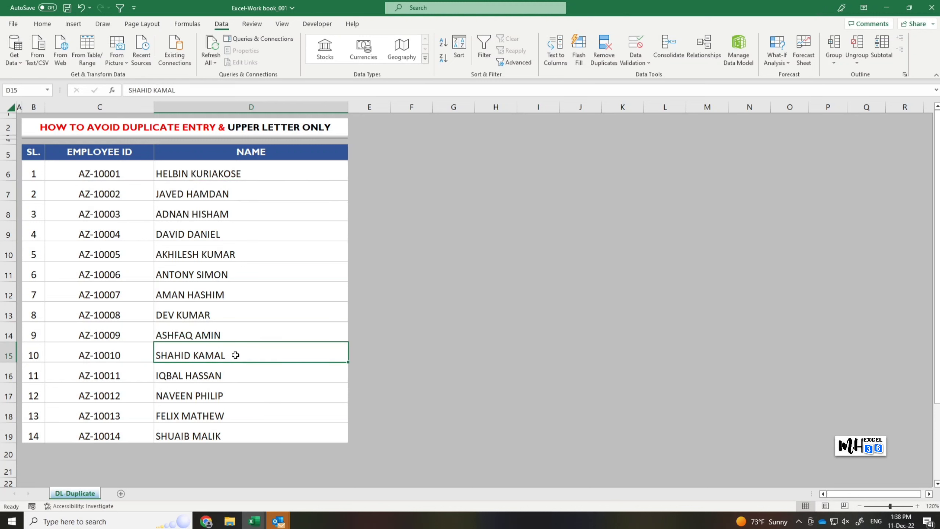
{"action": "type", "text": "dddddd"}
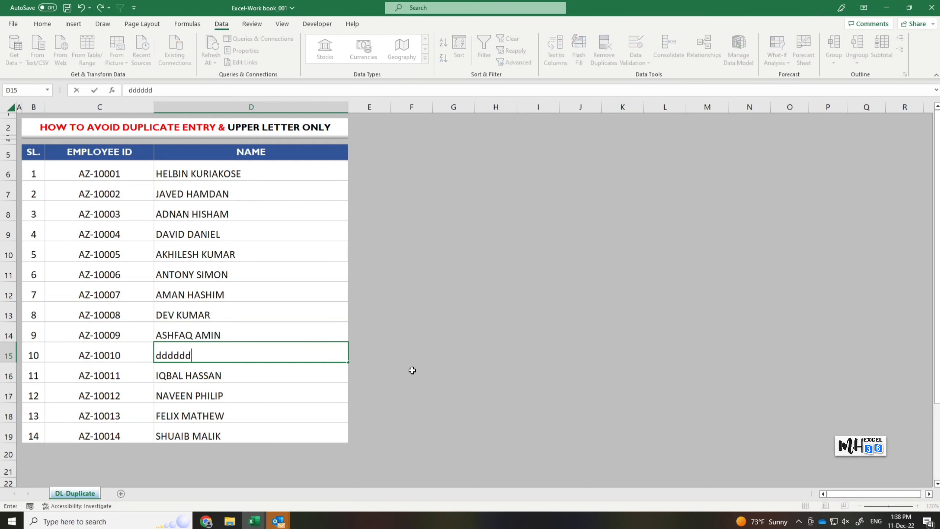
{"action": "key", "text": "Return"}
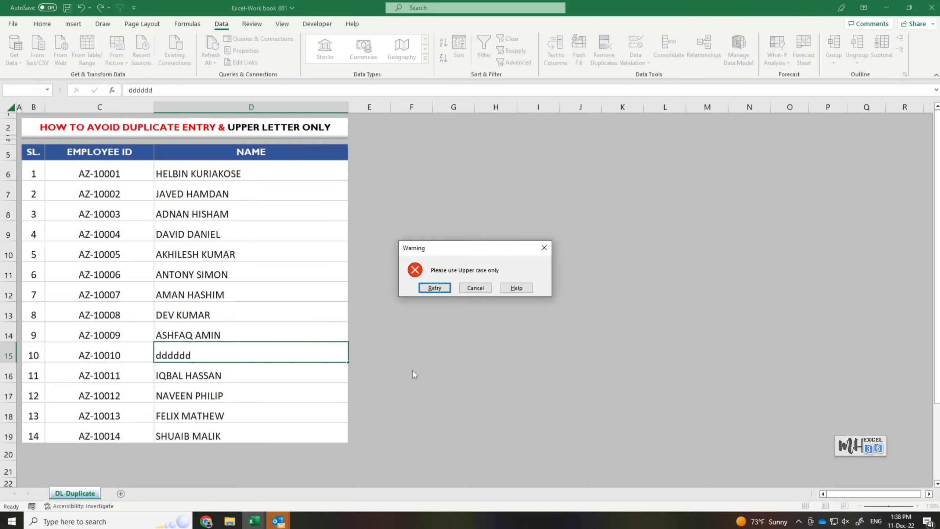
{"action": "left_click", "coordinate": [545, 248]}
{"action": "left_click", "coordinate": [904, 252]}
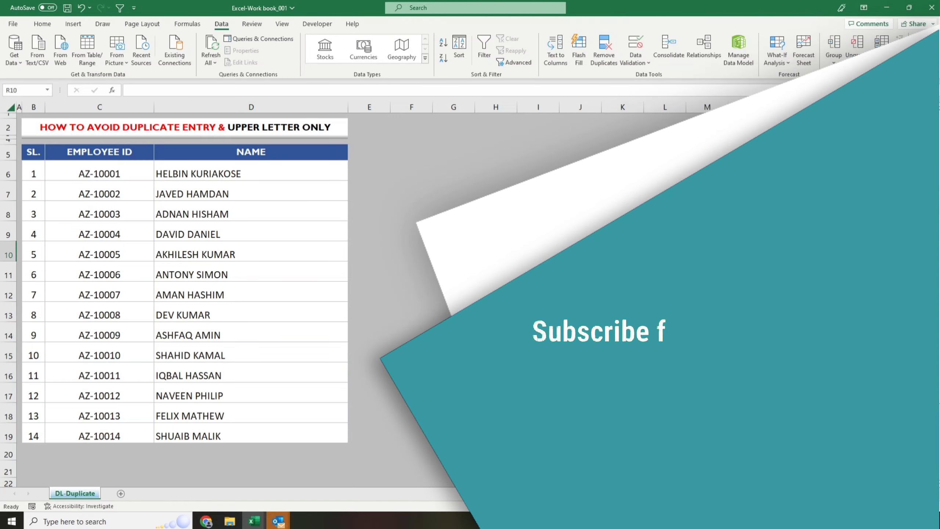